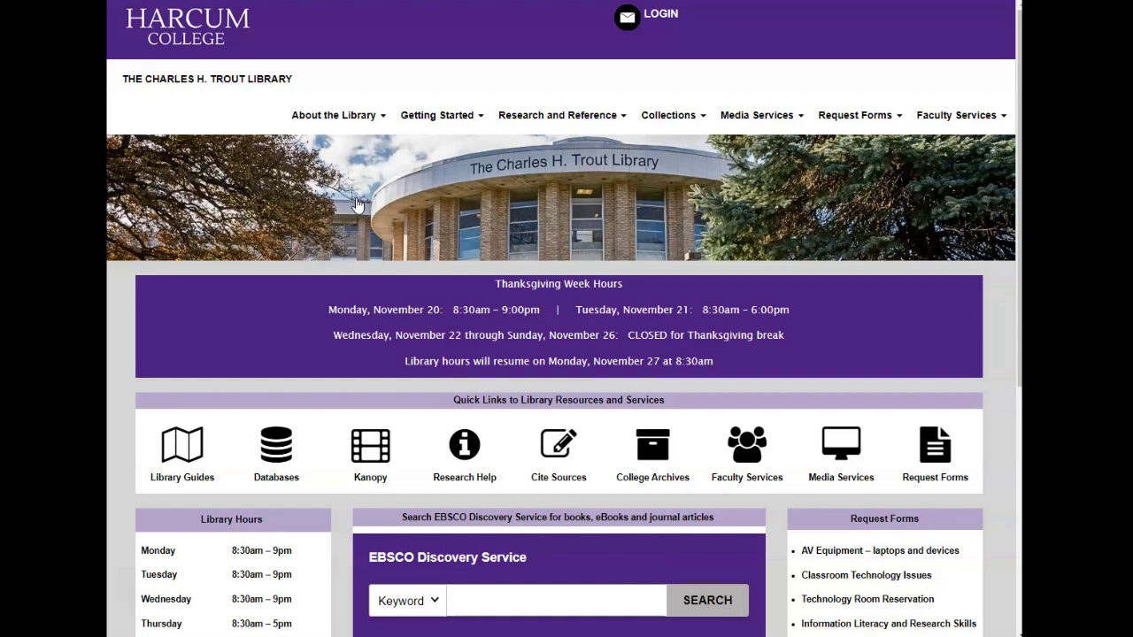
# Open the library's A-Z Databases list and filter it to databases starting with C.
pyautogui.click(350, 195)
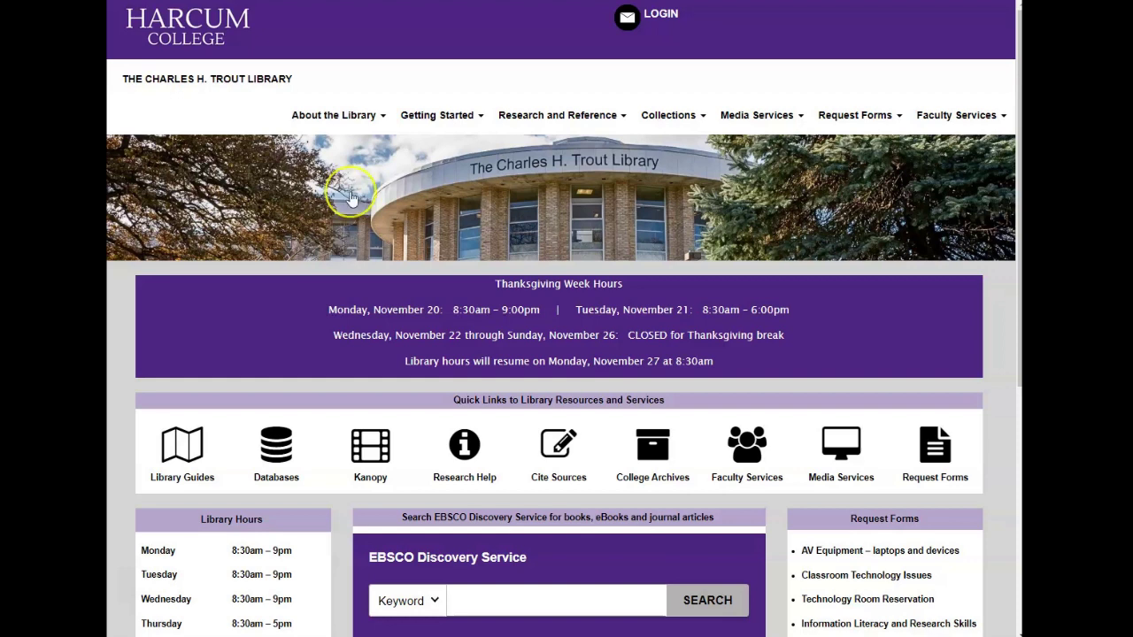
pyautogui.click(279, 462)
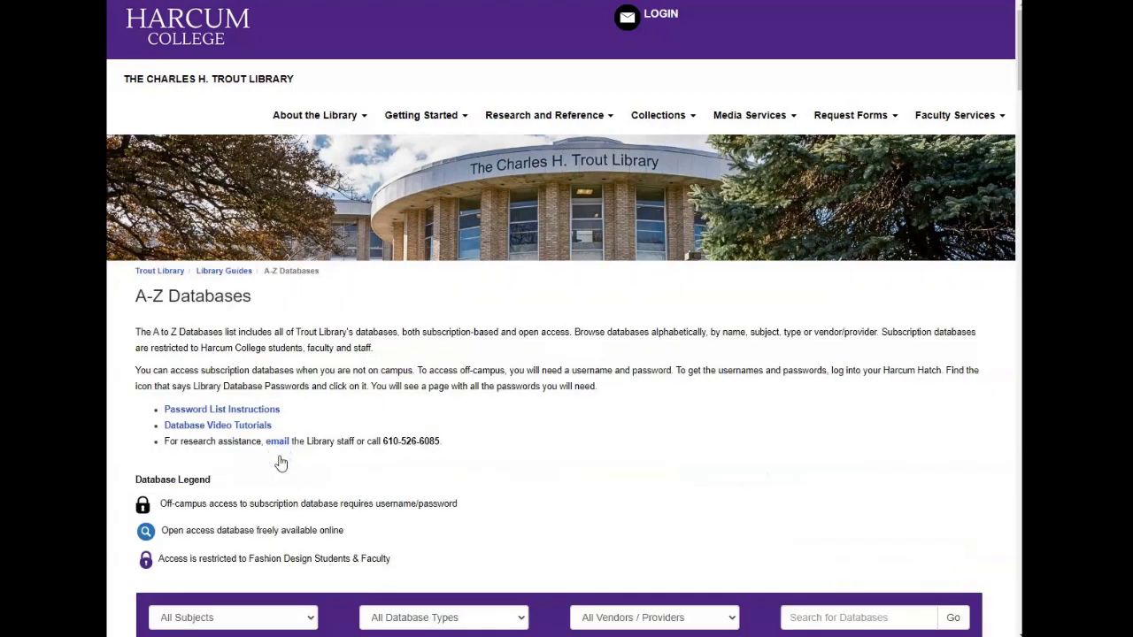
pyautogui.scroll(-3, 270, 448)
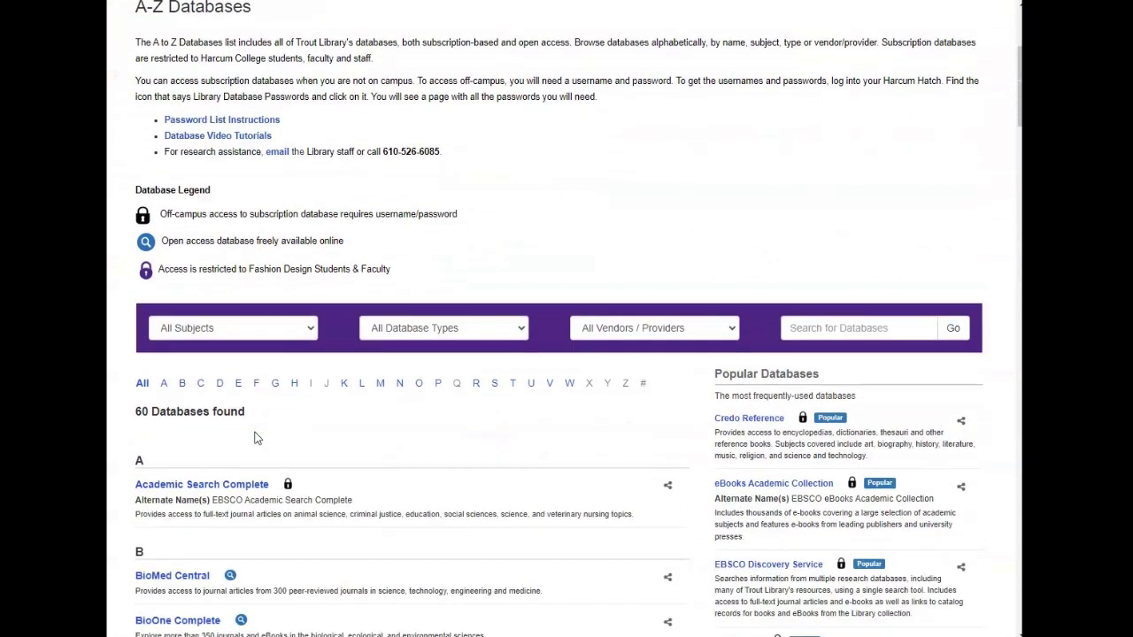
pyautogui.click(200, 383)
pyautogui.scroll(-2, 313, 416)
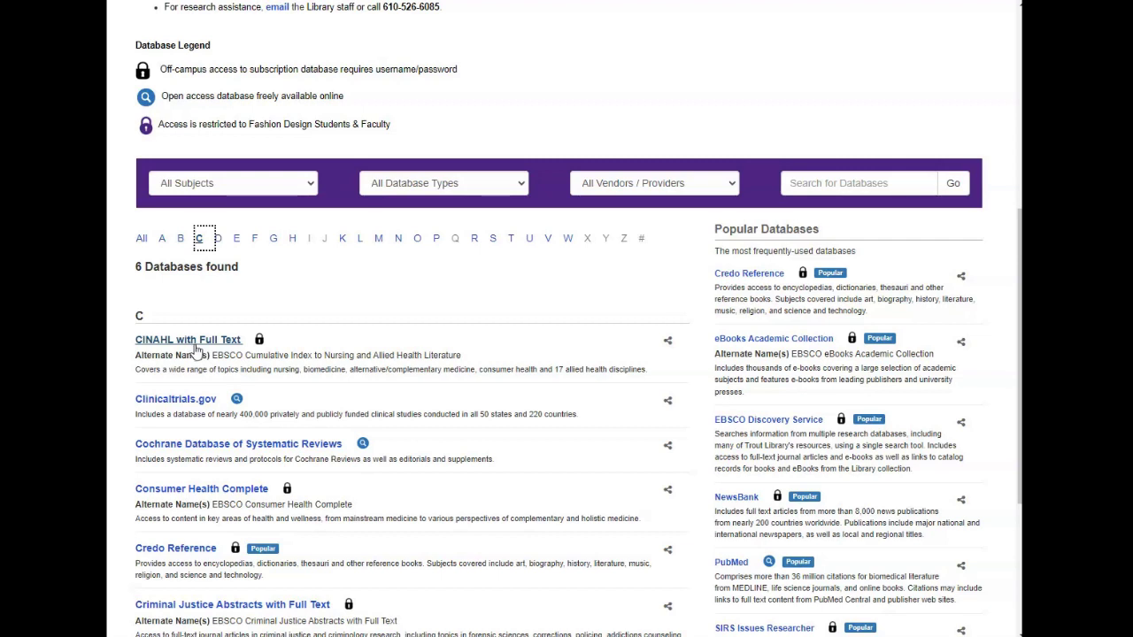
# Open the CINAHL with Full Text database from the filtered list.
pyautogui.click(268, 409)
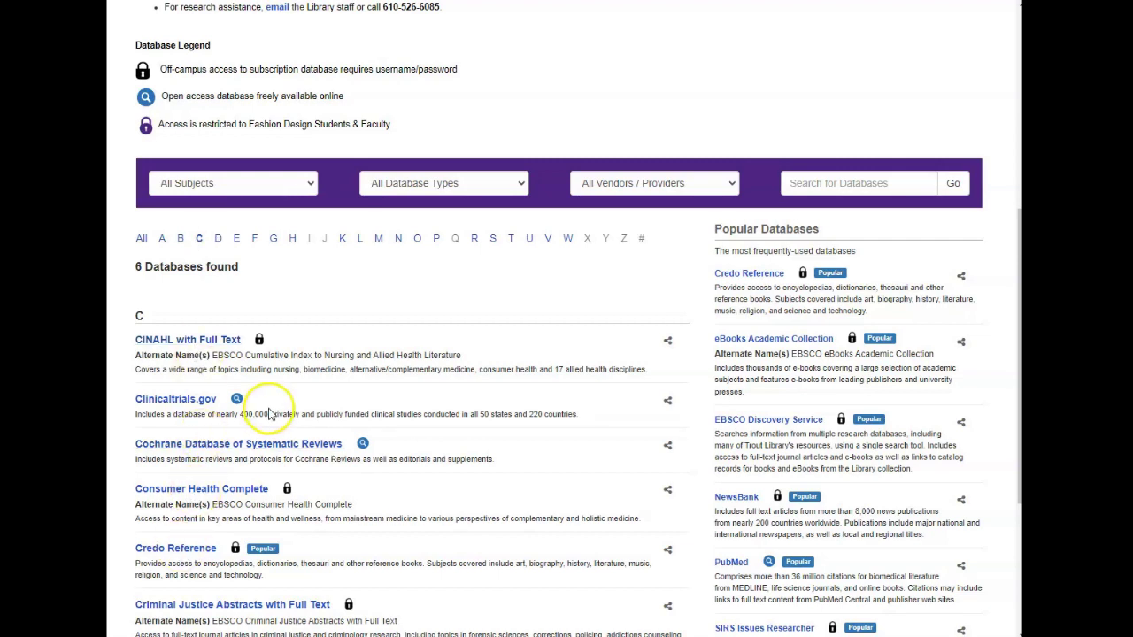
pyautogui.click(186, 354)
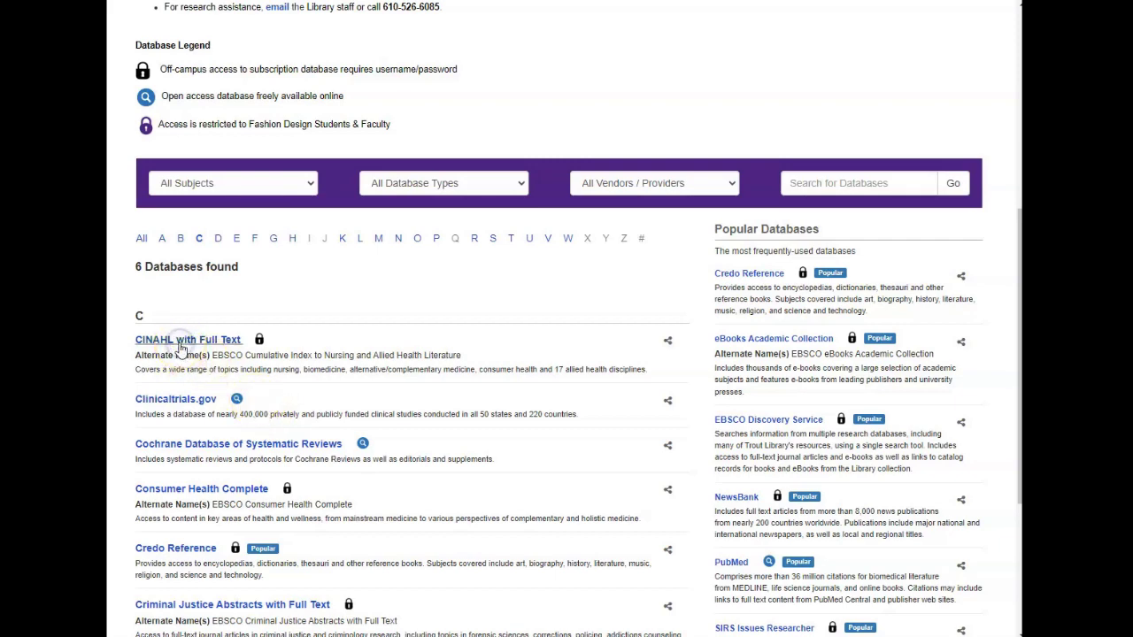
pyautogui.click(259, 342)
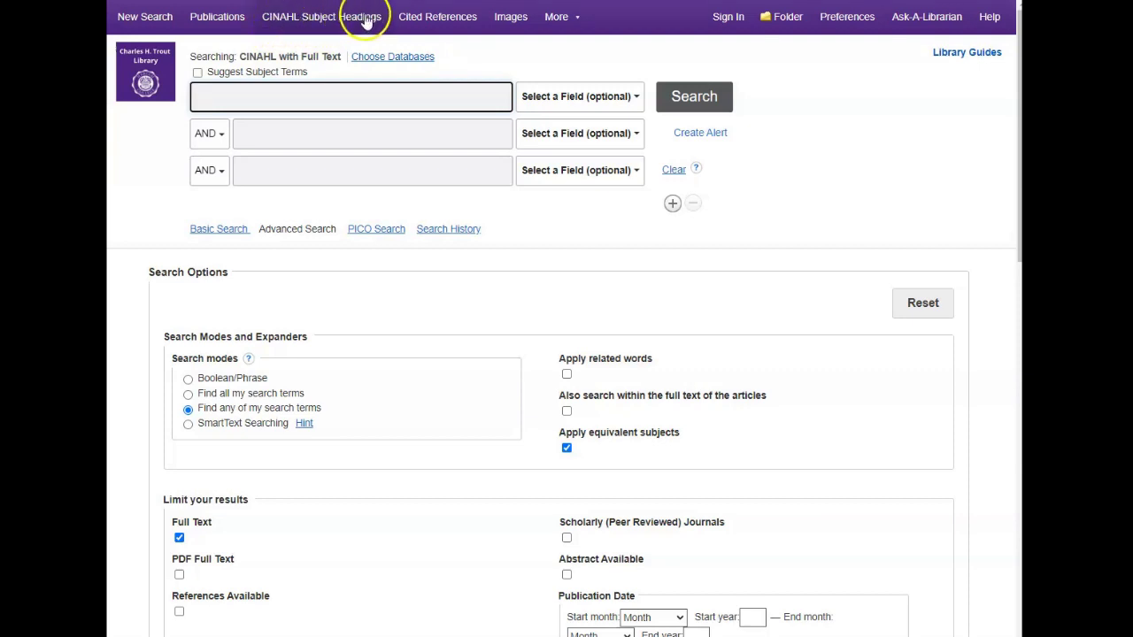
# Turn on Suggest Subject Terms and enter "Cancer patients" as the first search term.
pyautogui.click(198, 73)
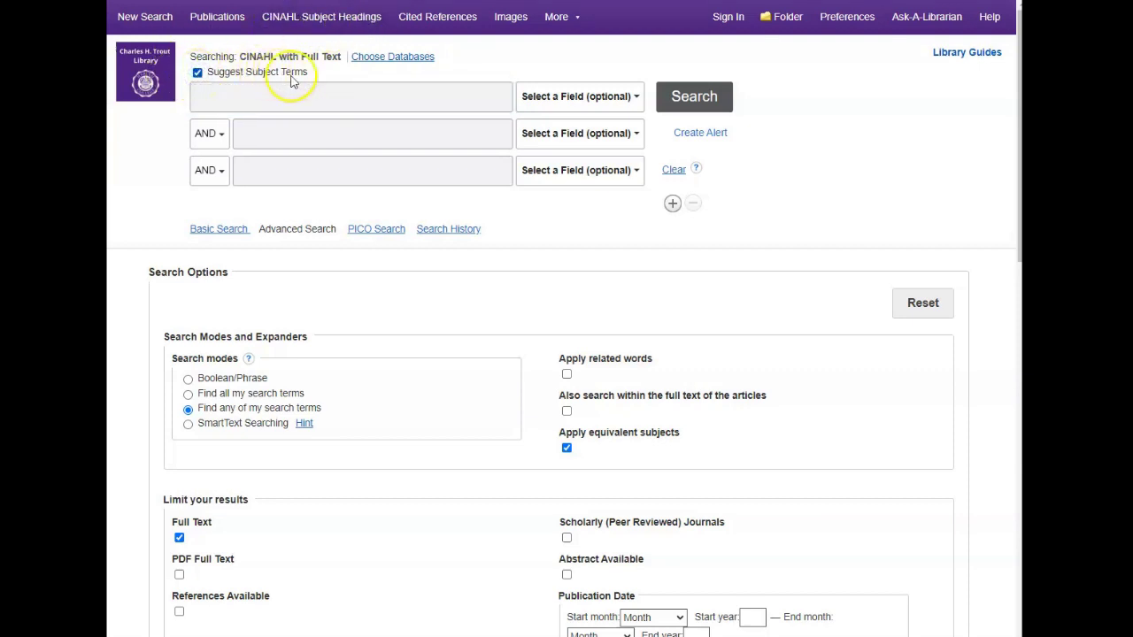
pyautogui.click(203, 97)
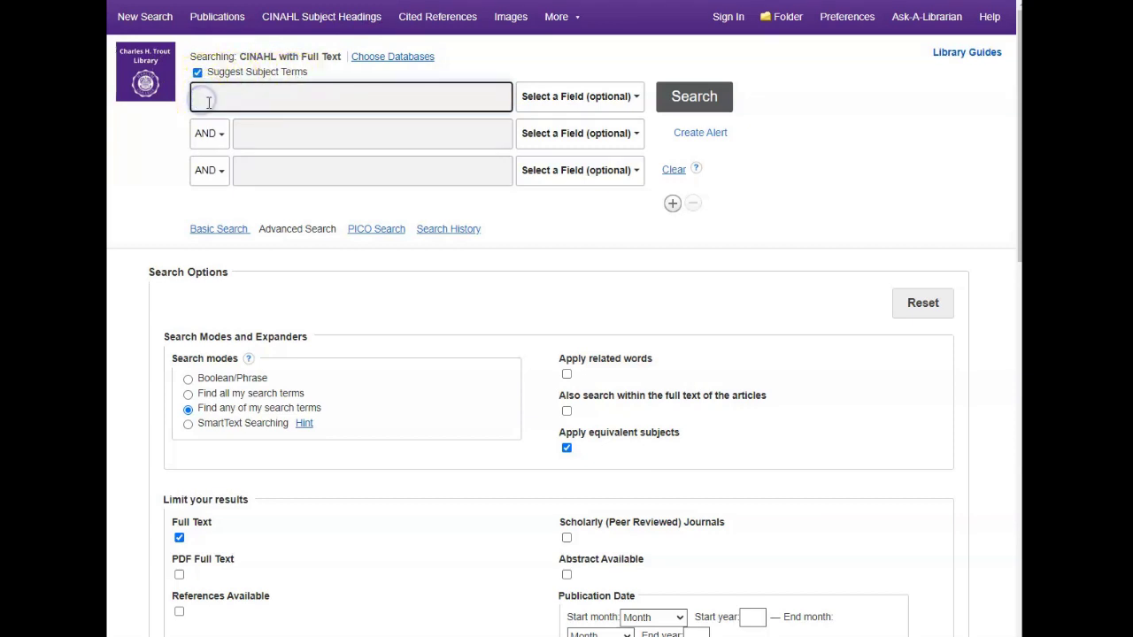
pyautogui.write('Can')
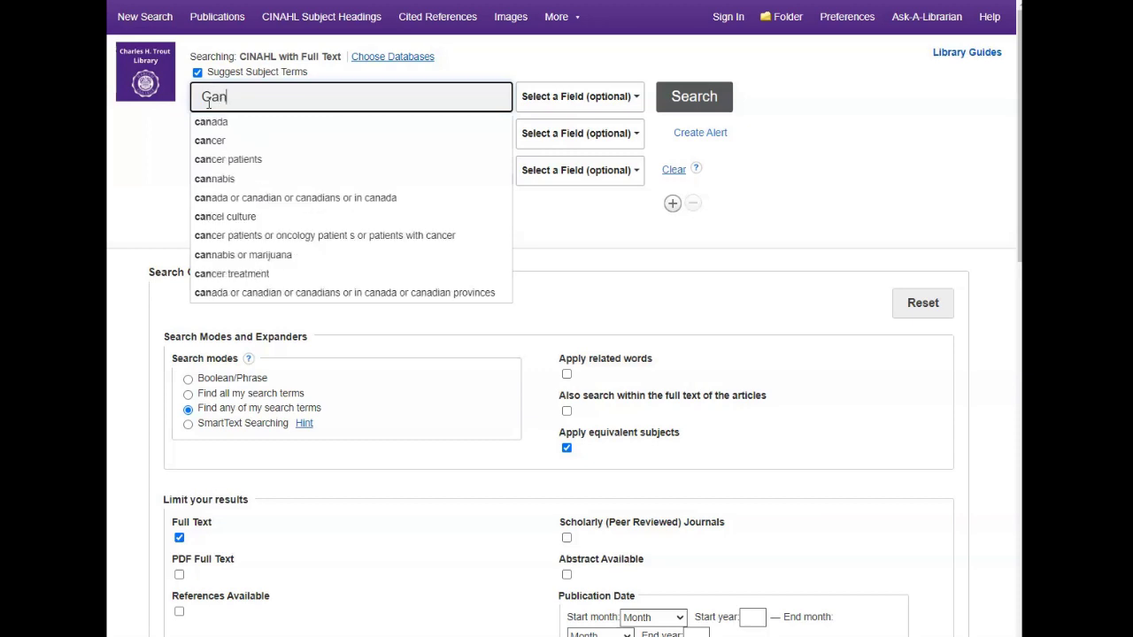
pyautogui.write('cer ')
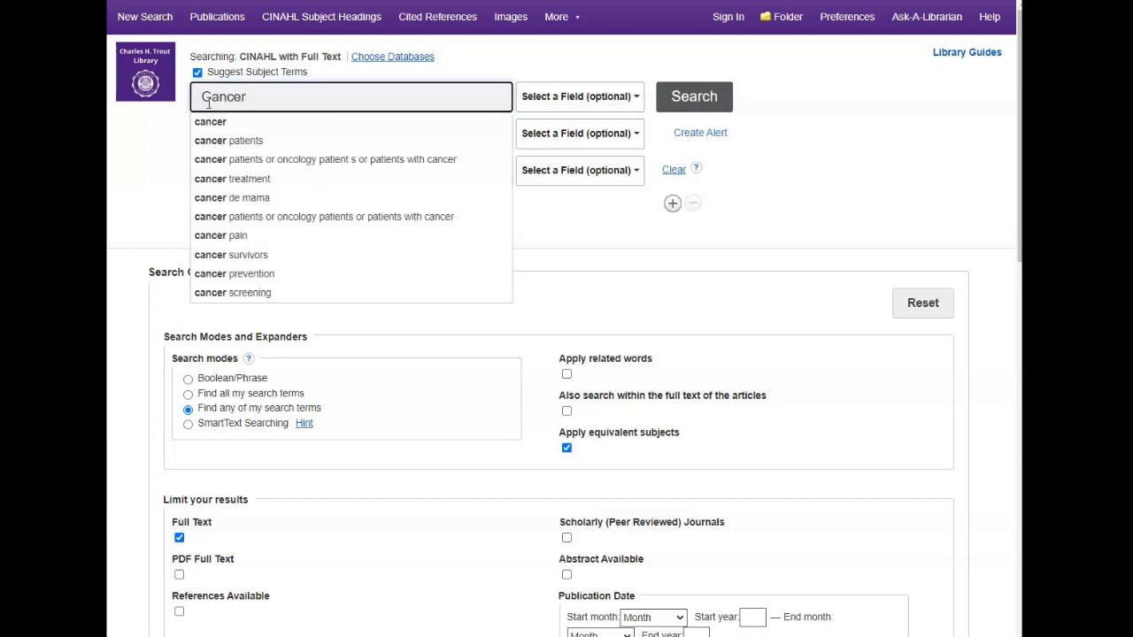
pyautogui.write('patients')
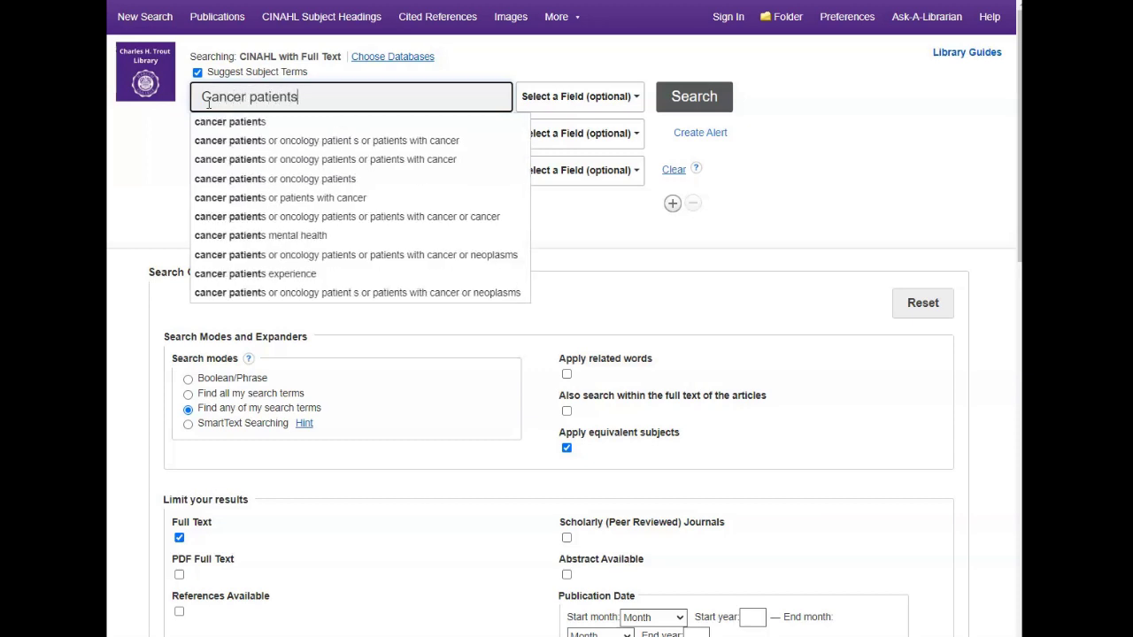
# Add "meditation" as the second term joined with AND and run the subject term search.
pyautogui.press('Tab')
pyautogui.press('Tab')
pyautogui.press('Tab')
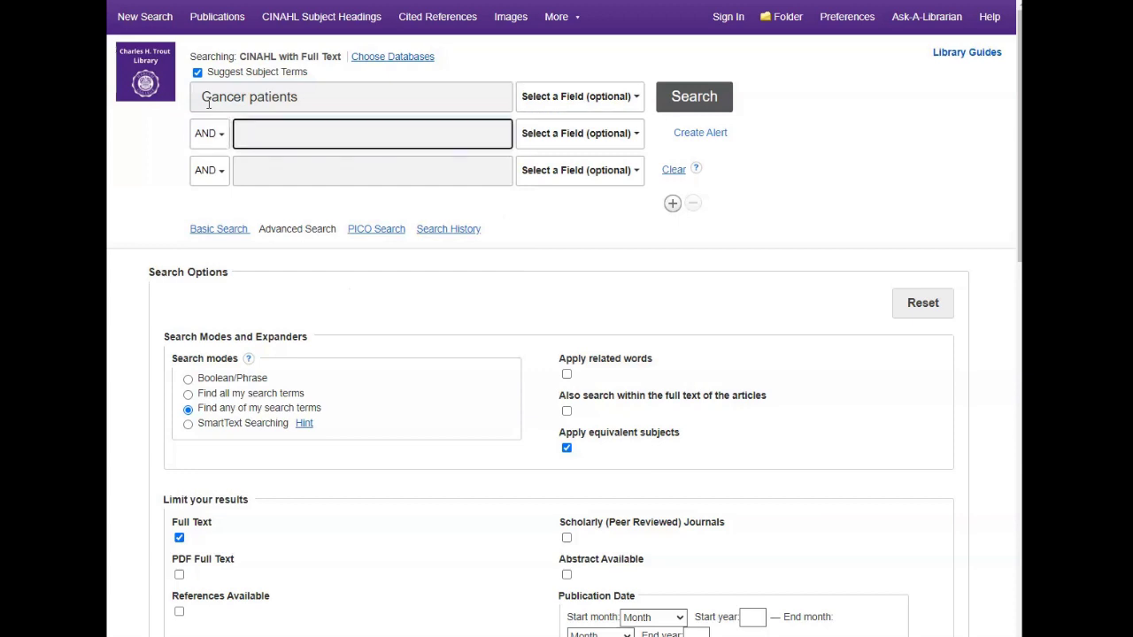
pyautogui.write('meditation')
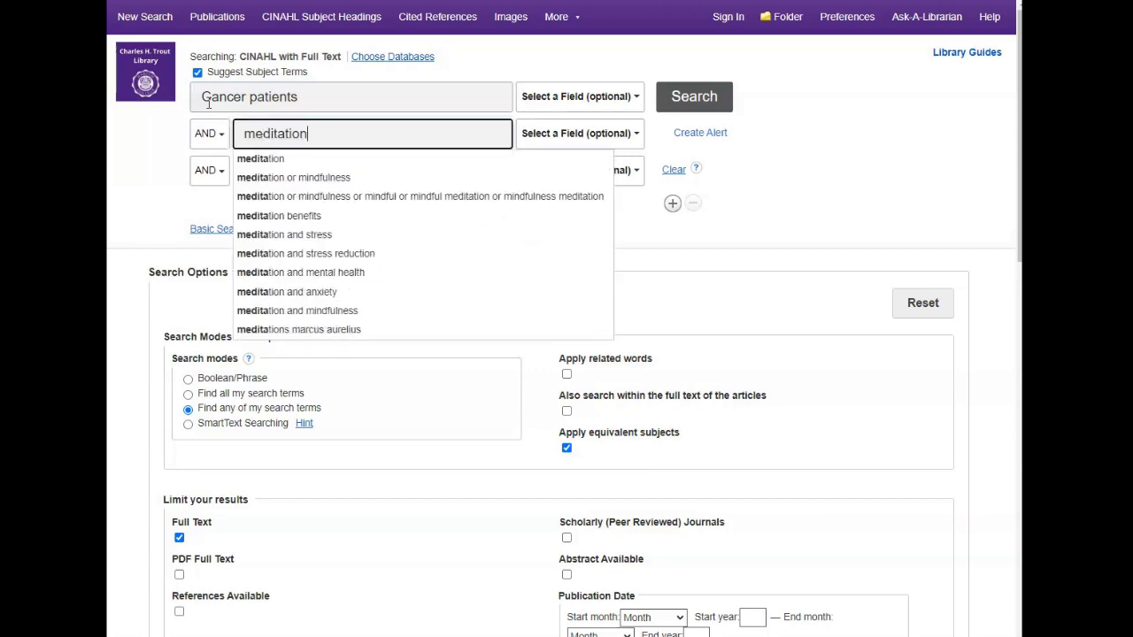
pyautogui.click(813, 161)
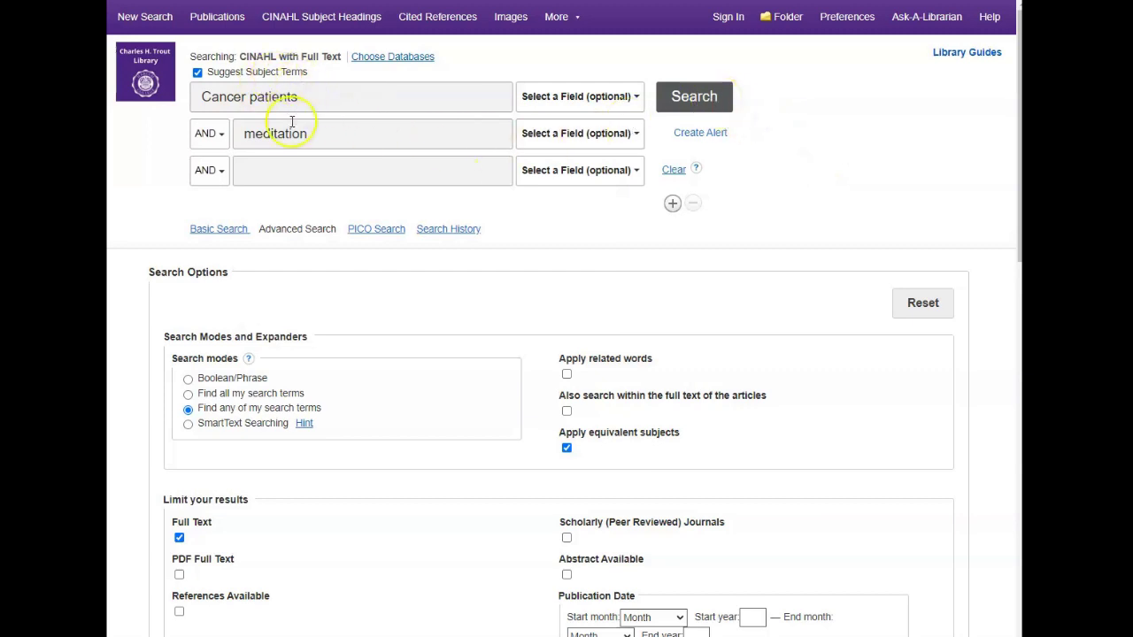
pyautogui.click(695, 102)
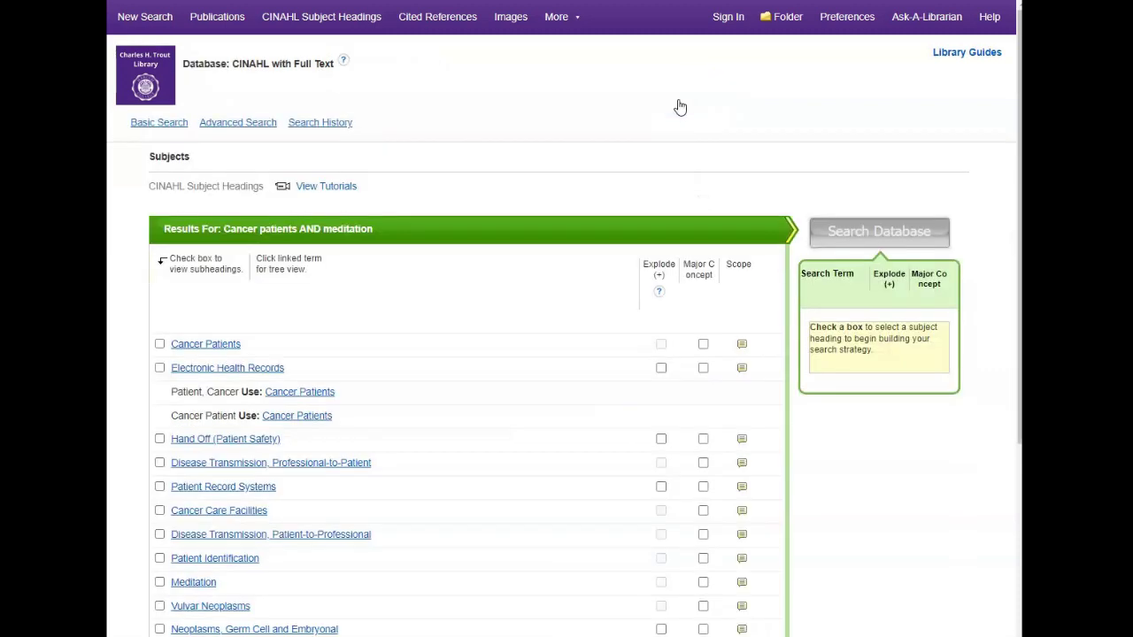
# Select the Cancer Patients subject heading as a major concept and read its scope note.
pyautogui.scroll(-1, 962, 202)
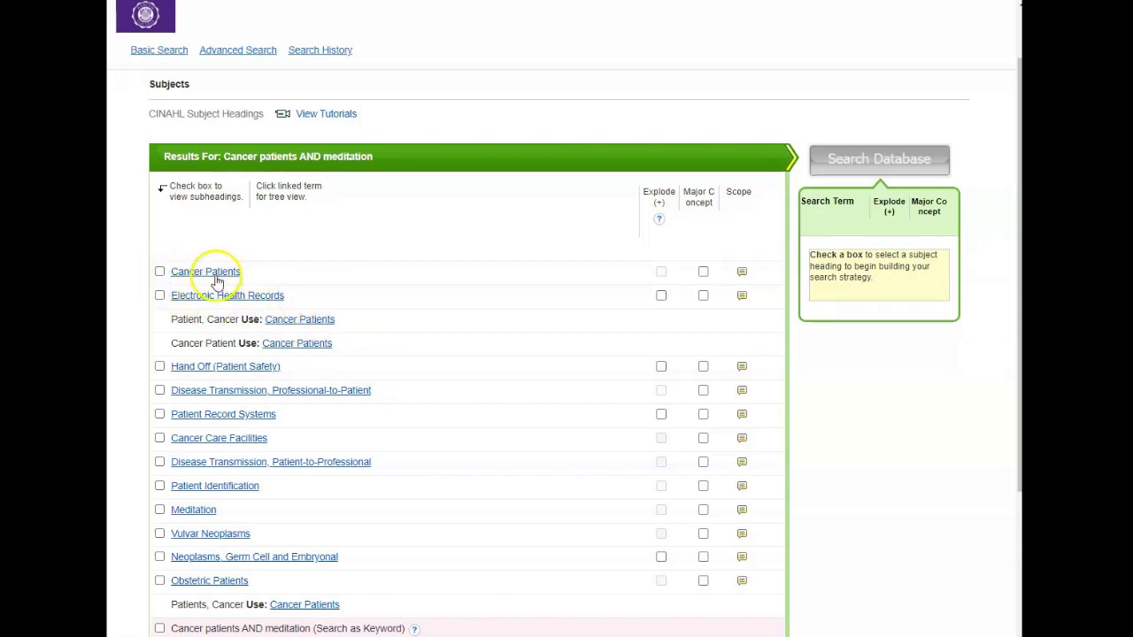
pyautogui.click(161, 273)
pyautogui.click(160, 274)
pyautogui.click(159, 275)
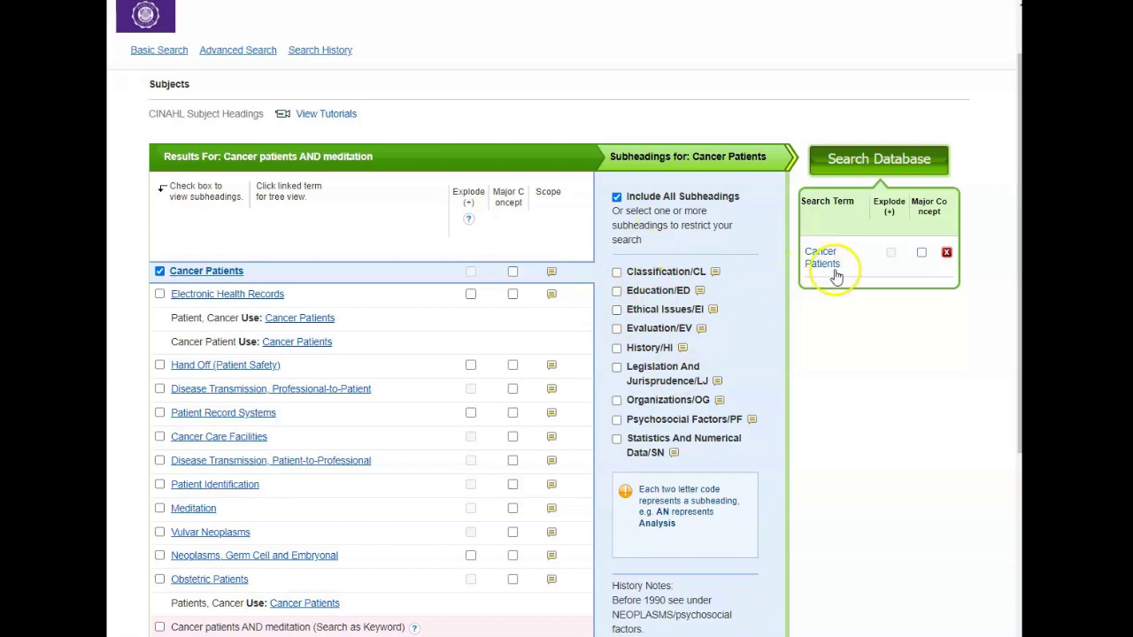
pyautogui.click(921, 253)
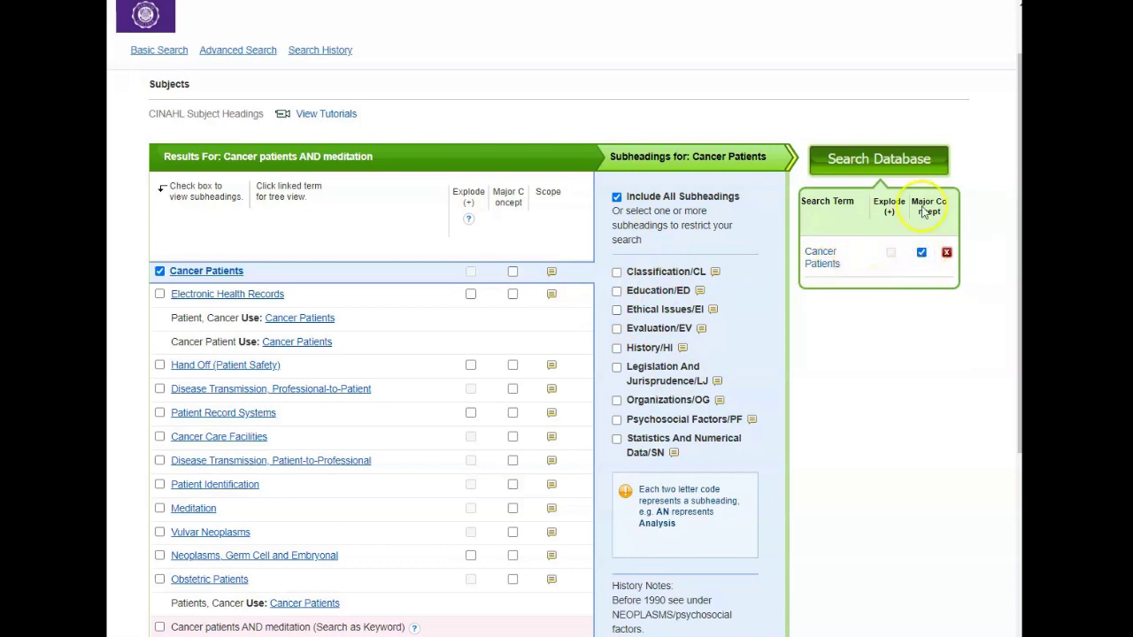
pyautogui.click(551, 274)
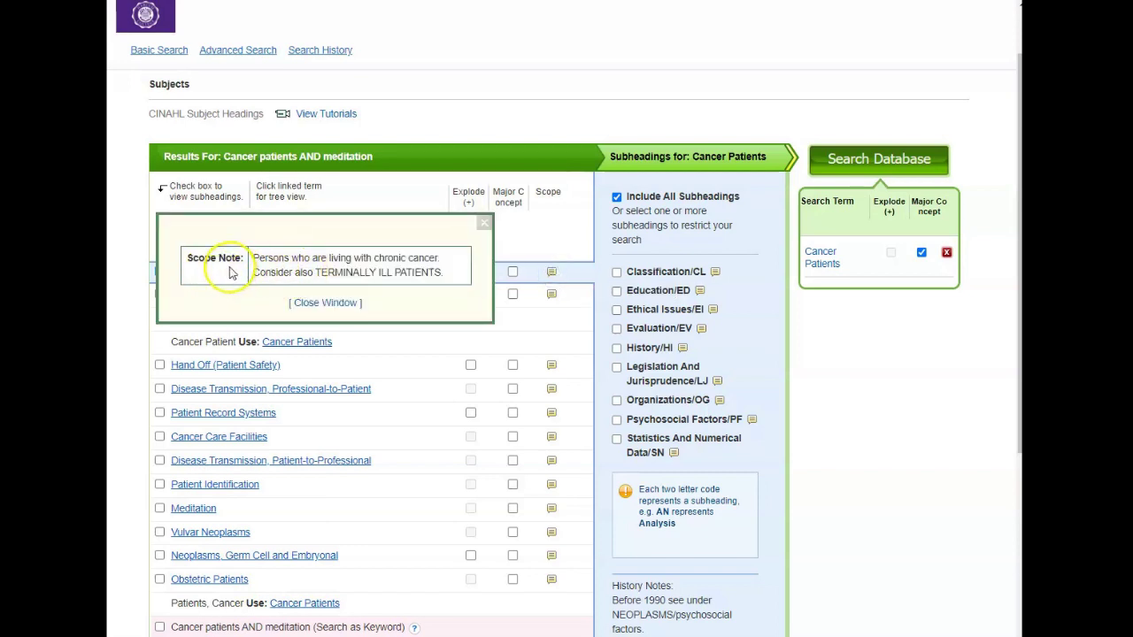
pyautogui.click(328, 303)
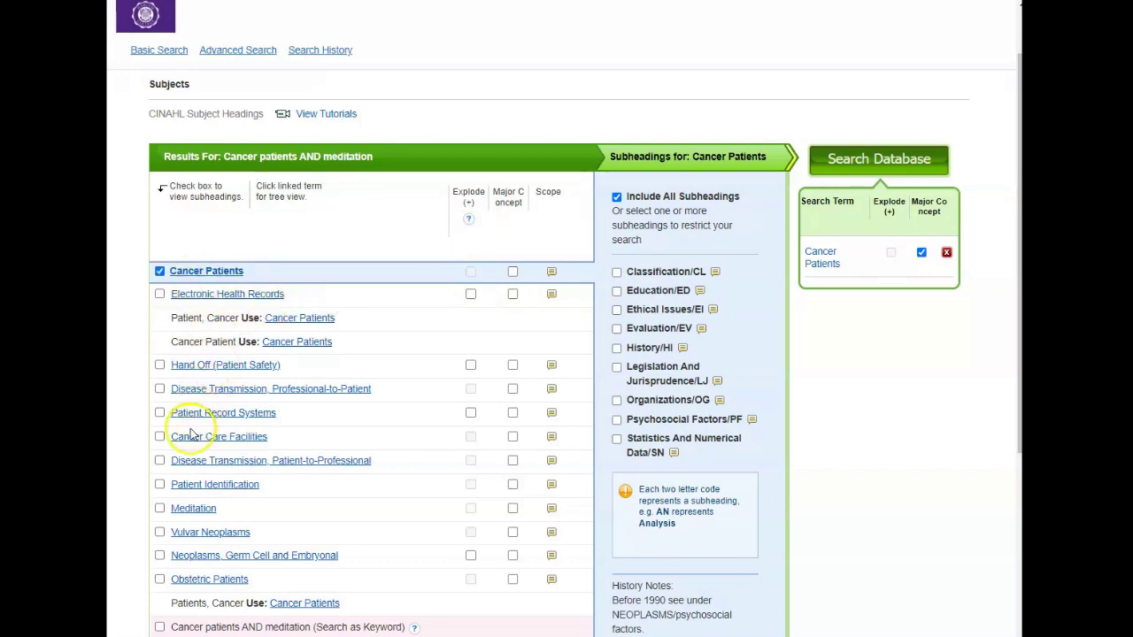
# Add the Meditation subject heading to the search terms and mark it as a major concept.
pyautogui.scroll(-3, 200, 464)
pyautogui.scroll(2, 196, 458)
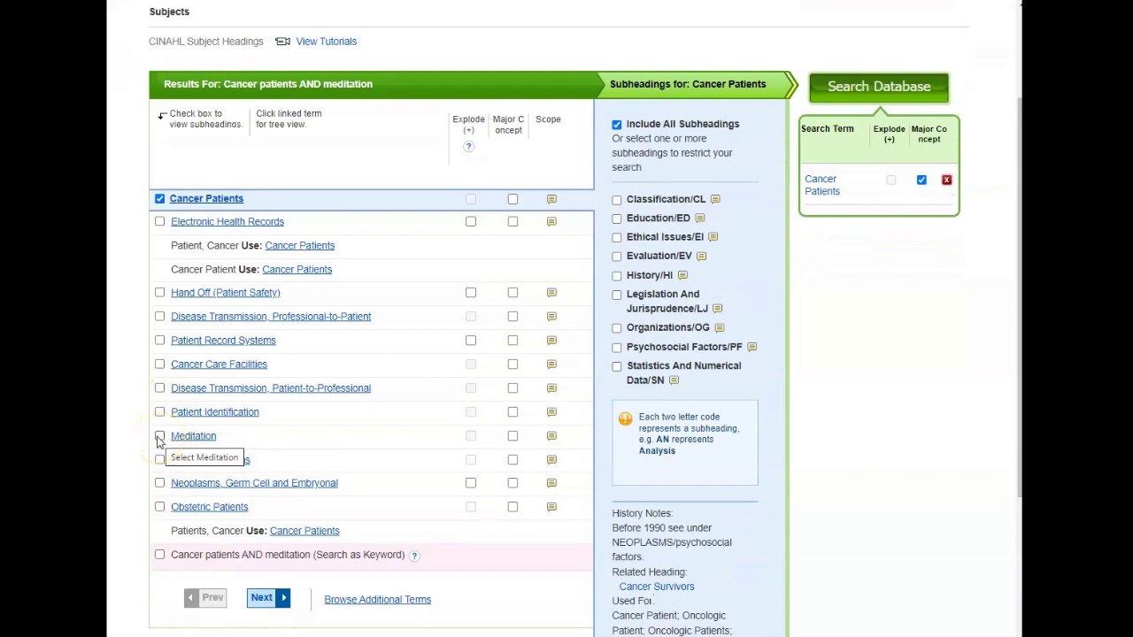
pyautogui.click(160, 436)
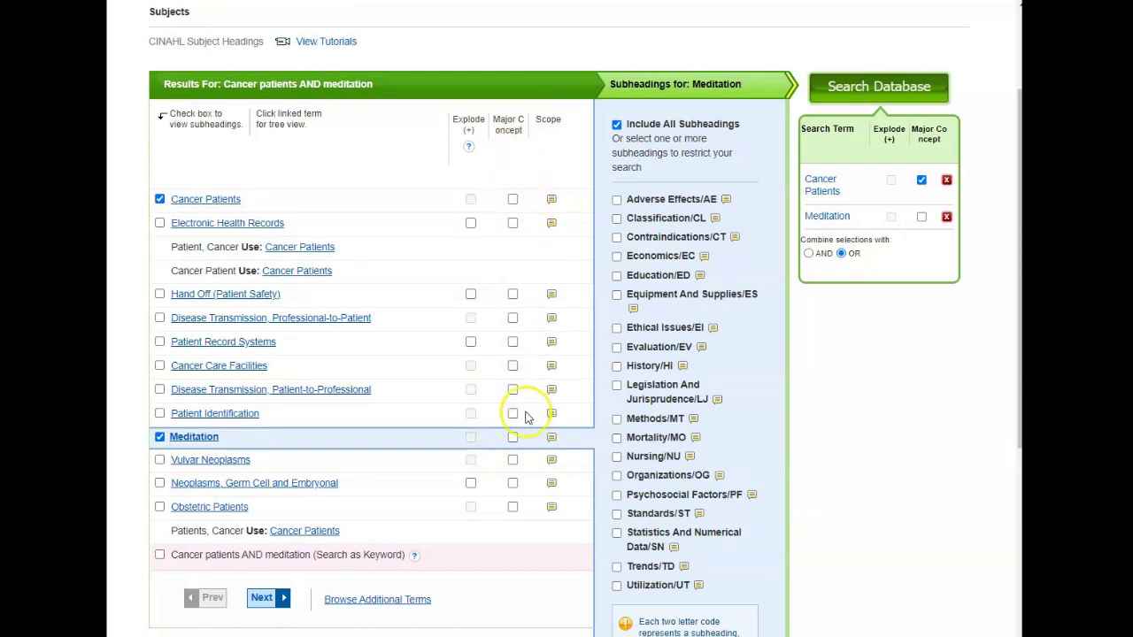
pyautogui.click(512, 437)
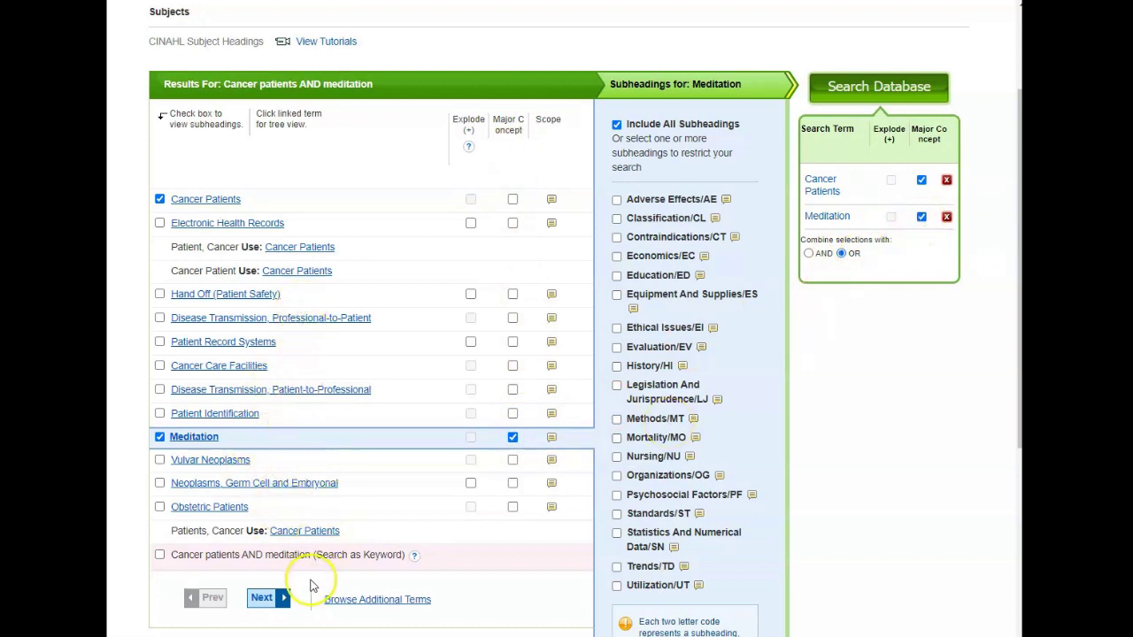
# Combine the two selected subject headings with AND and search the database.
pyautogui.scroll(-1, 313, 587)
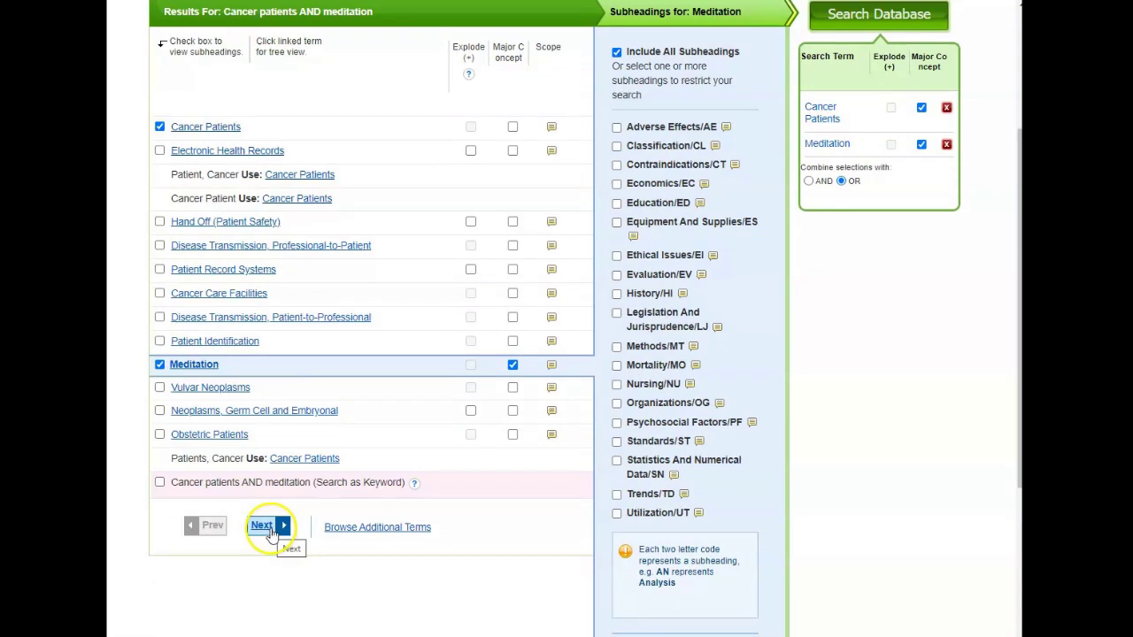
pyautogui.click(268, 526)
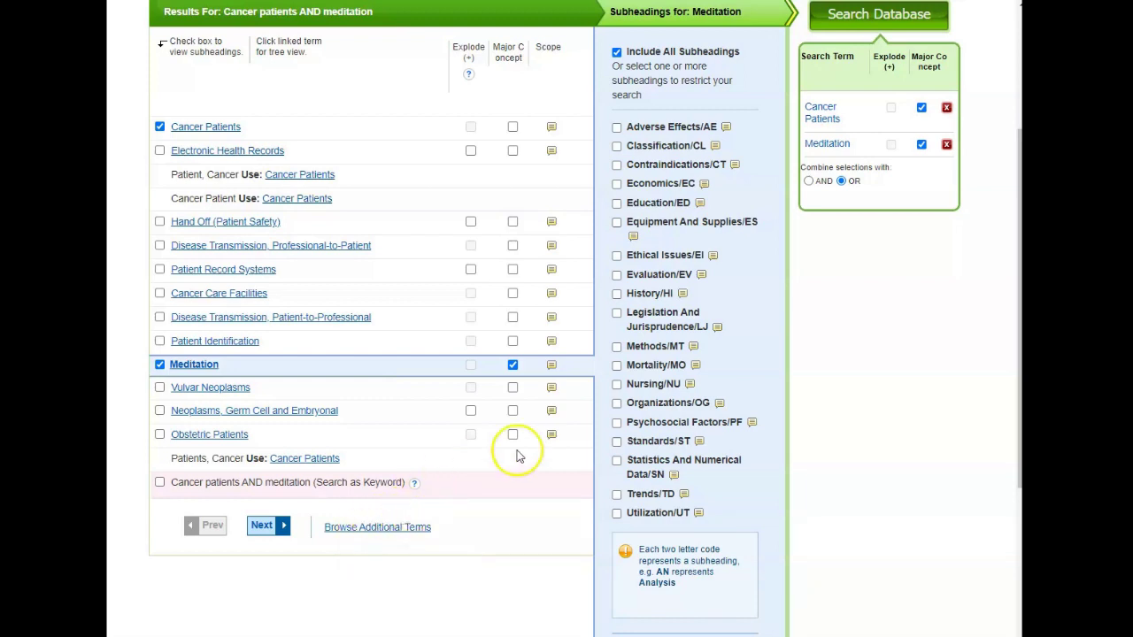
pyautogui.scroll(1, 855, 364)
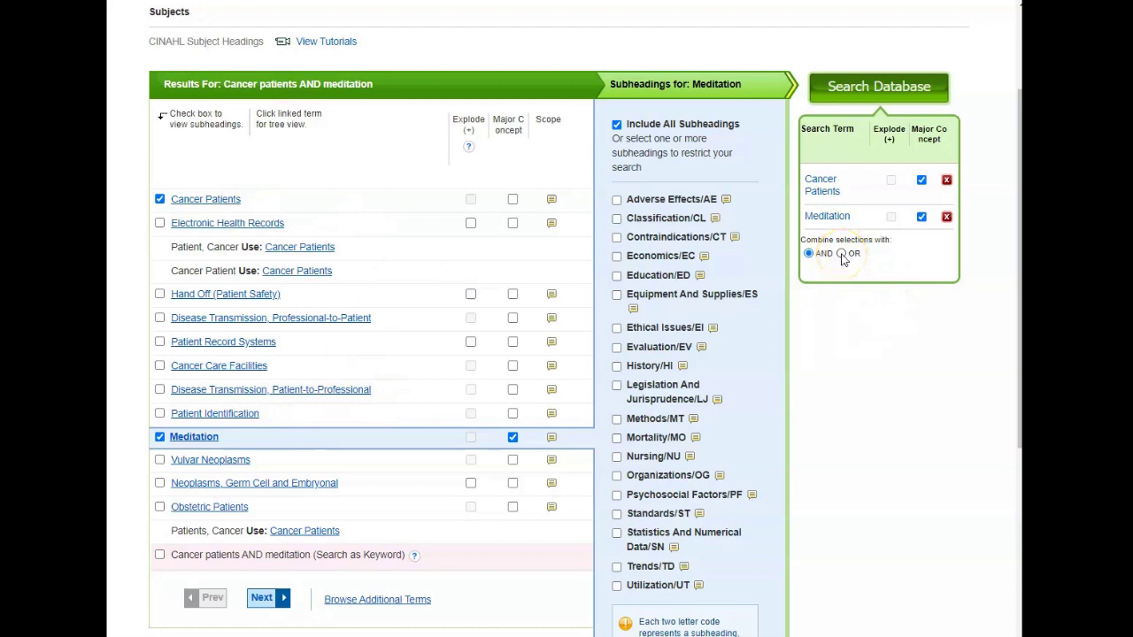
pyautogui.scroll(2, 986, 242)
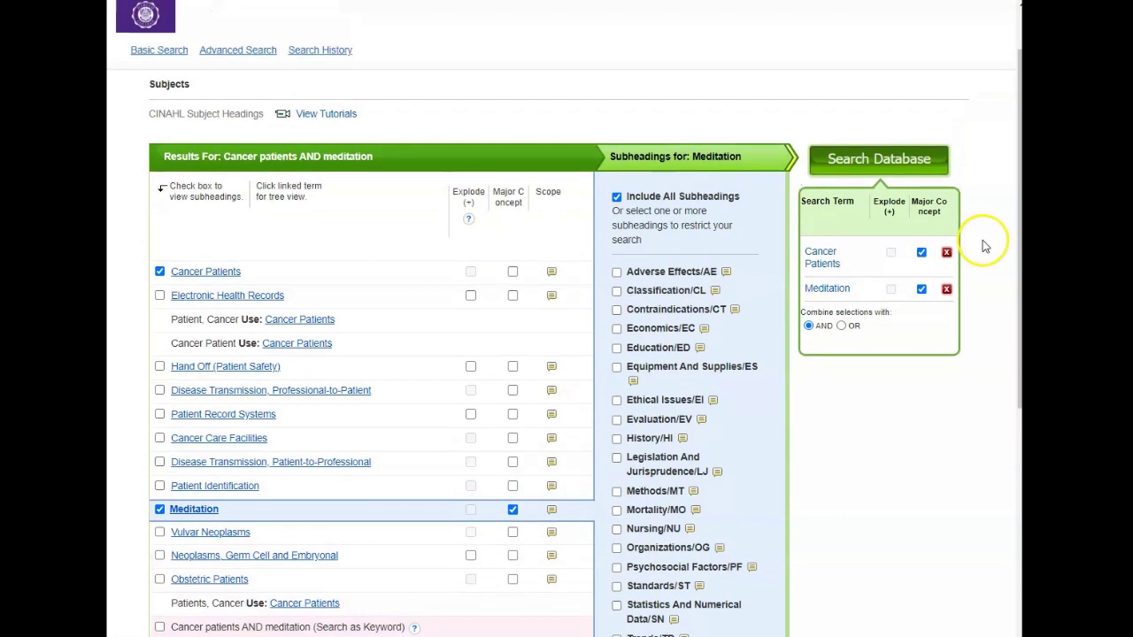
pyautogui.click(856, 168)
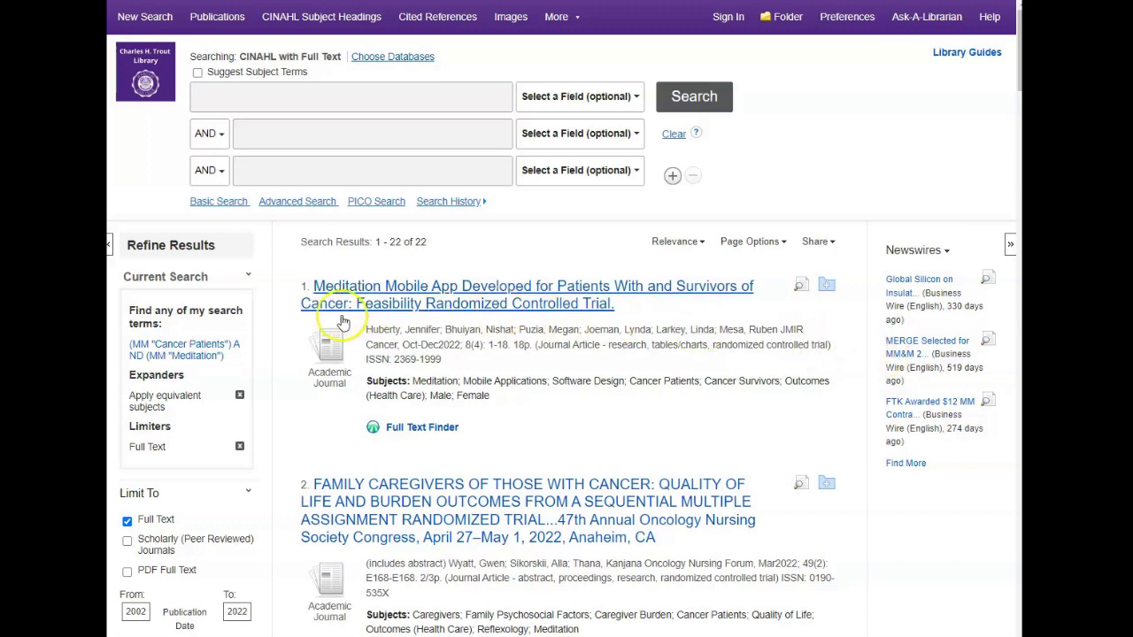
# Limit the search results to Scholarly (Peer Reviewed) Journals.
pyautogui.scroll(-1, 262, 376)
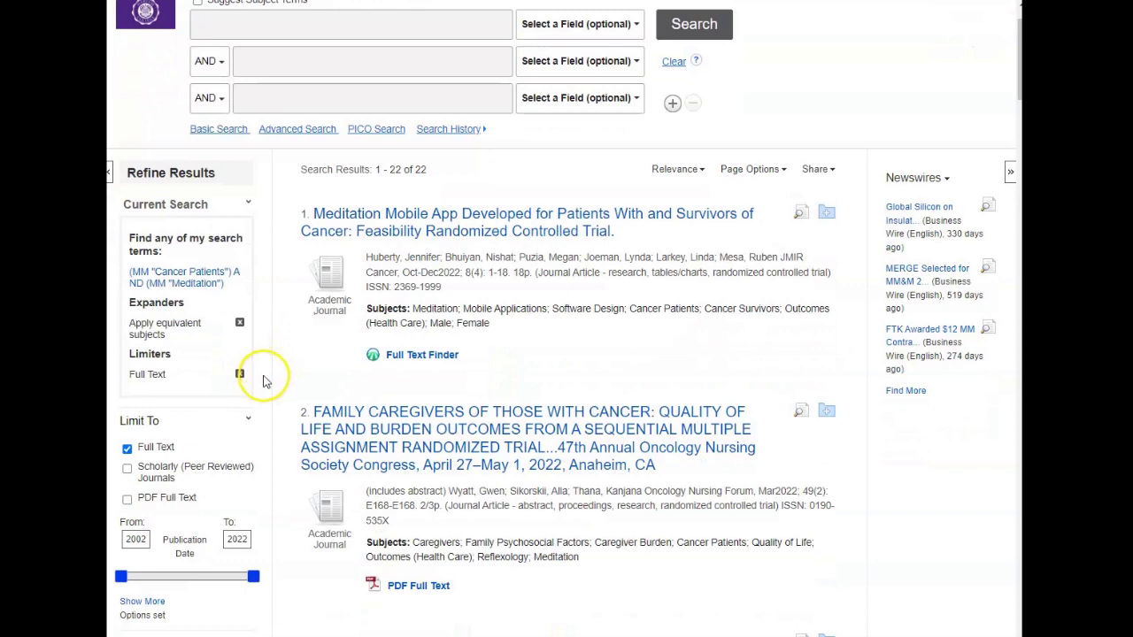
pyautogui.scroll(-2, 263, 377)
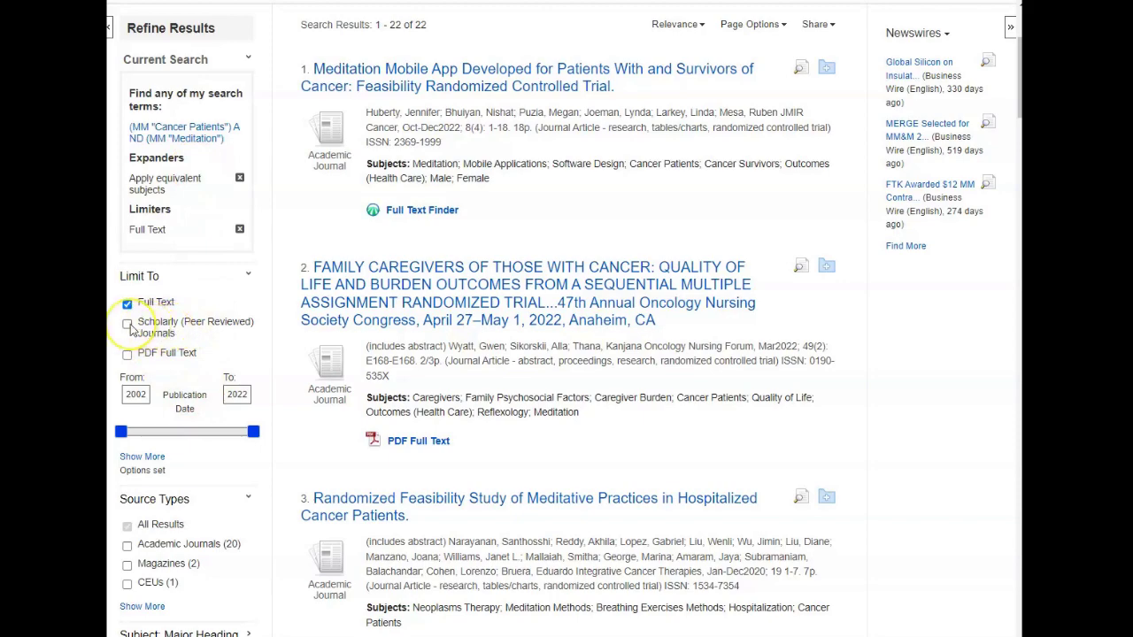
pyautogui.click(126, 326)
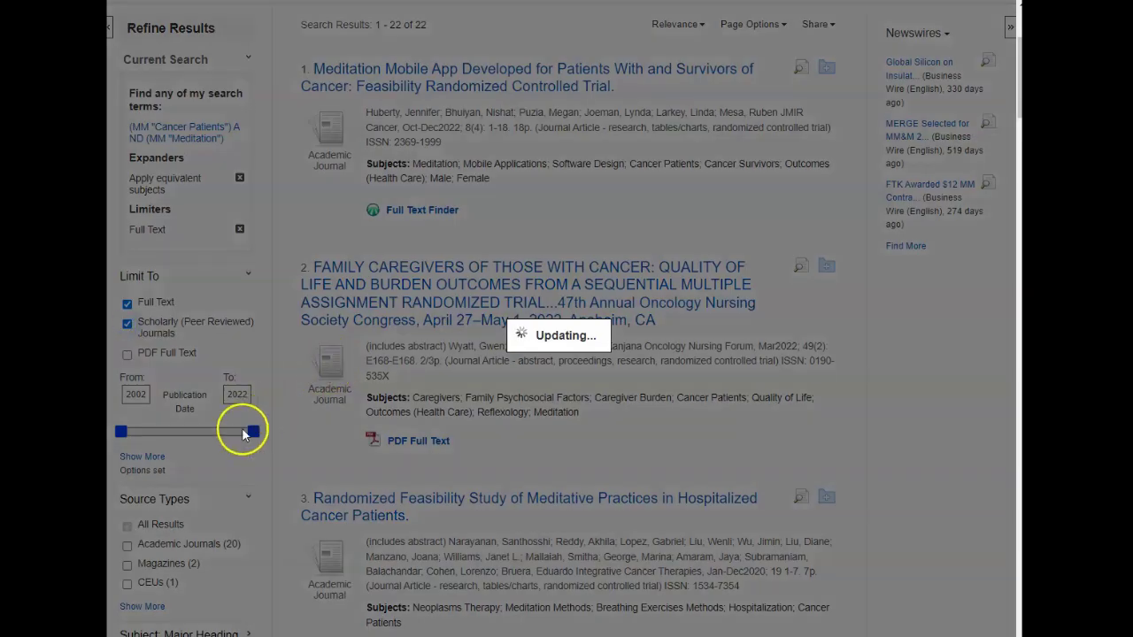
# Restrict the publication date range to 2018–2022 and look through the filtered articles.
pyautogui.scroll(-3, 257, 438)
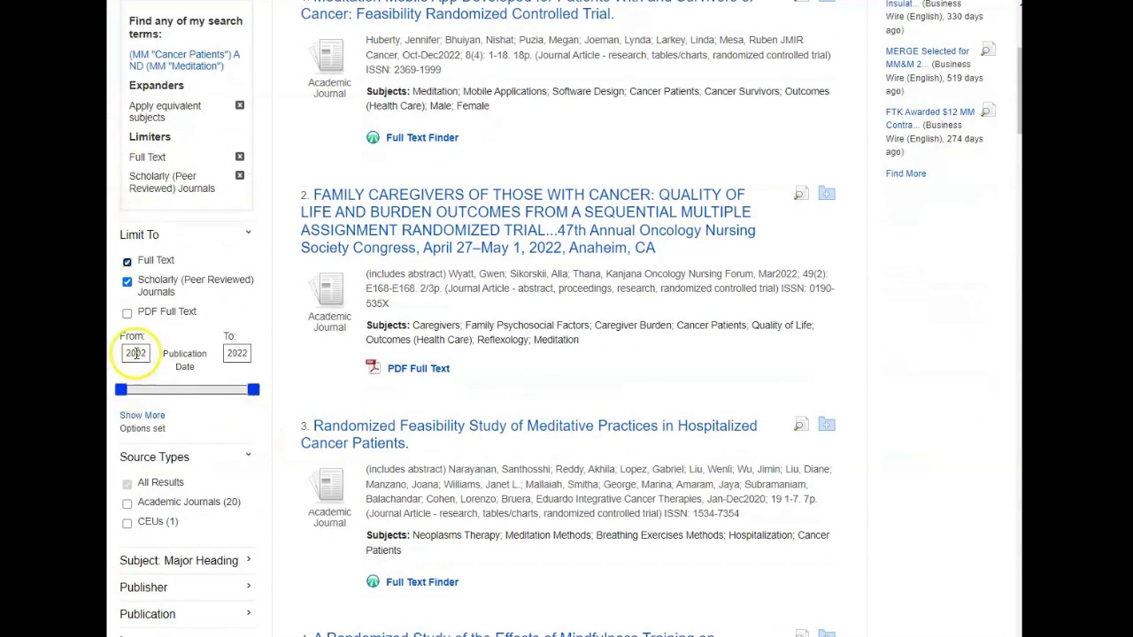
pyautogui.moveTo(123, 396); pyautogui.dragTo(228, 398)
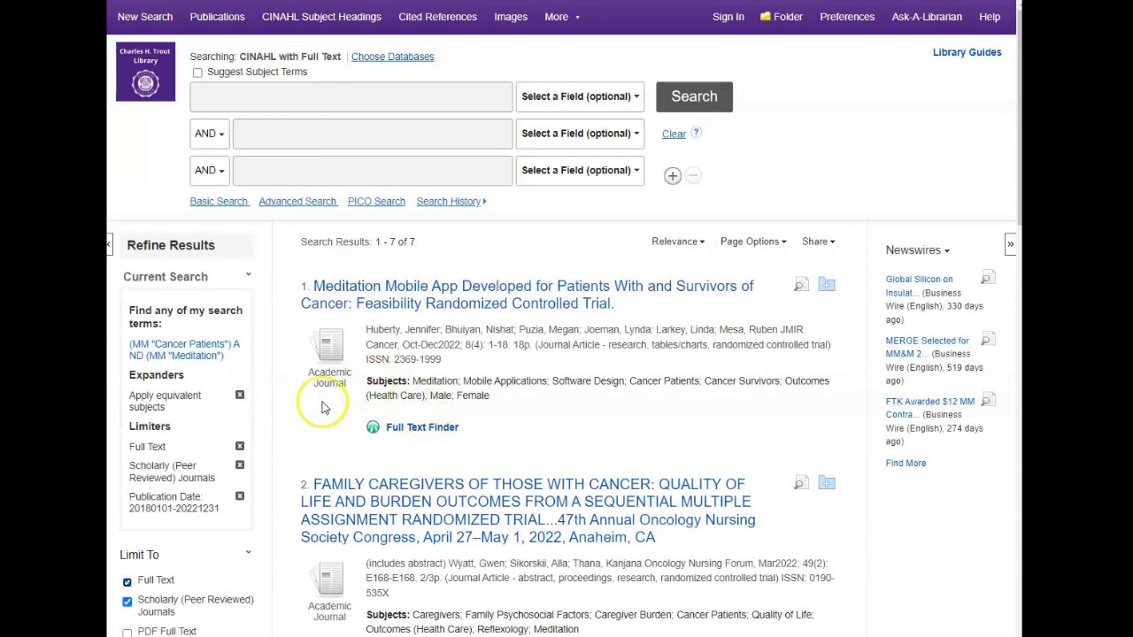
pyautogui.scroll(-4, 268, 440)
pyautogui.scroll(-3, 252, 487)
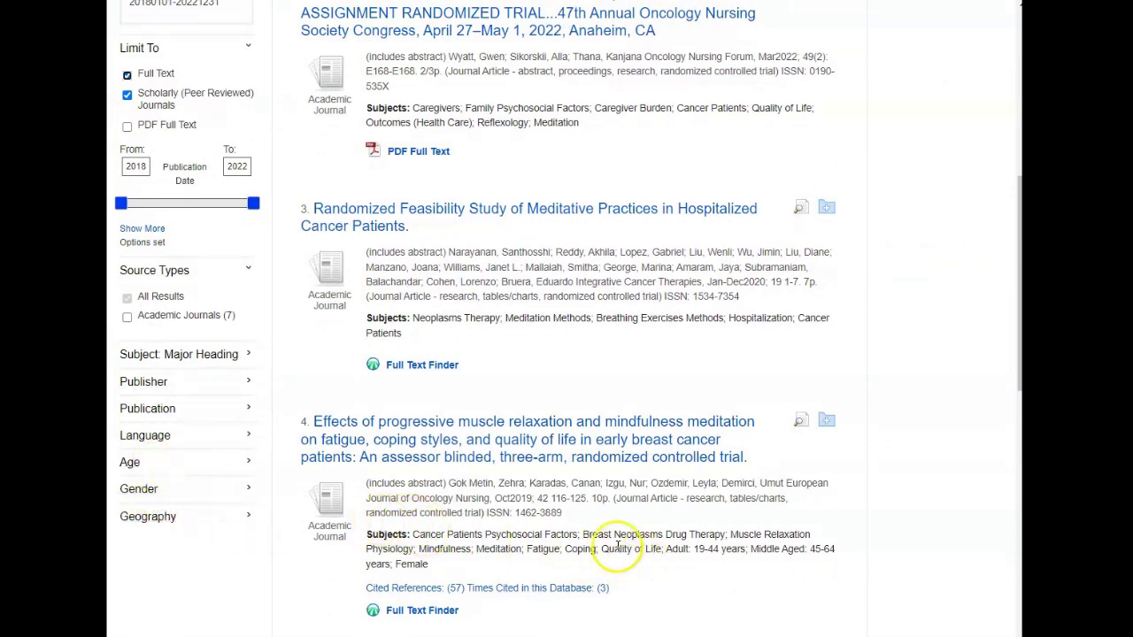
# Open the detailed record of the second result, "Family Caregivers of Those with Cancer", and look over its subjects and full-text option.
pyautogui.scroll(1, 628, 553)
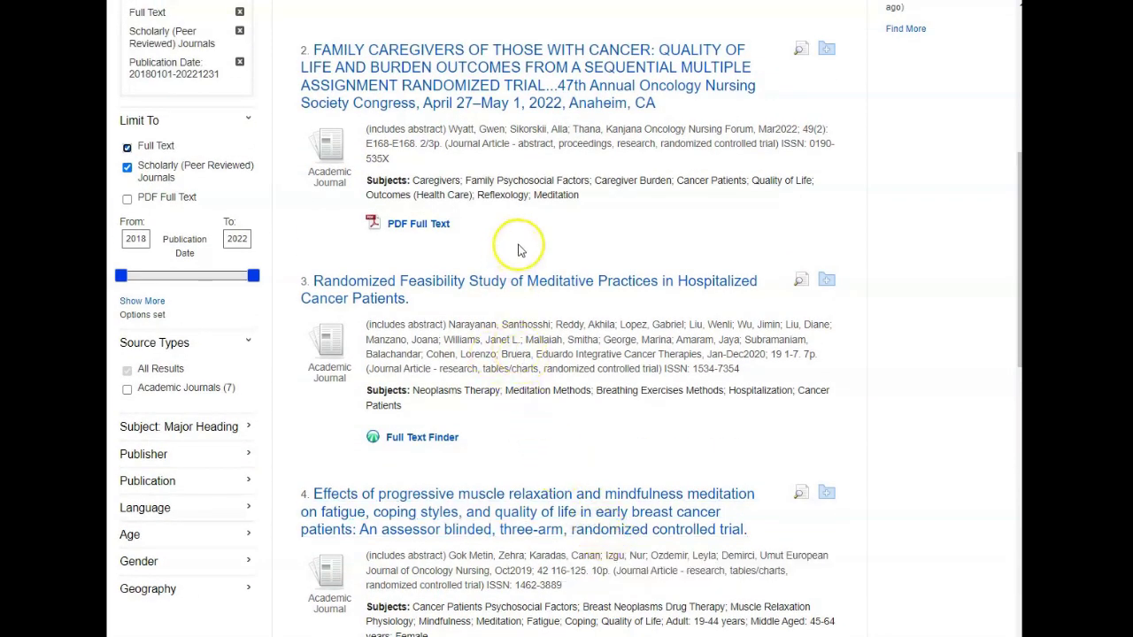
pyautogui.click(497, 81)
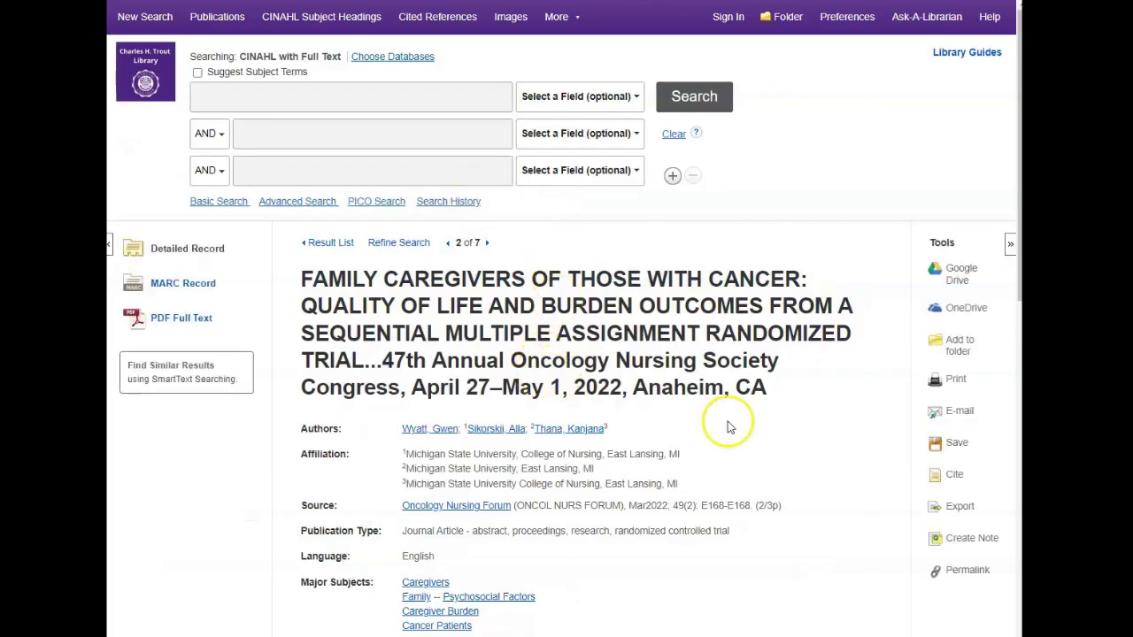
pyautogui.scroll(-2, 754, 434)
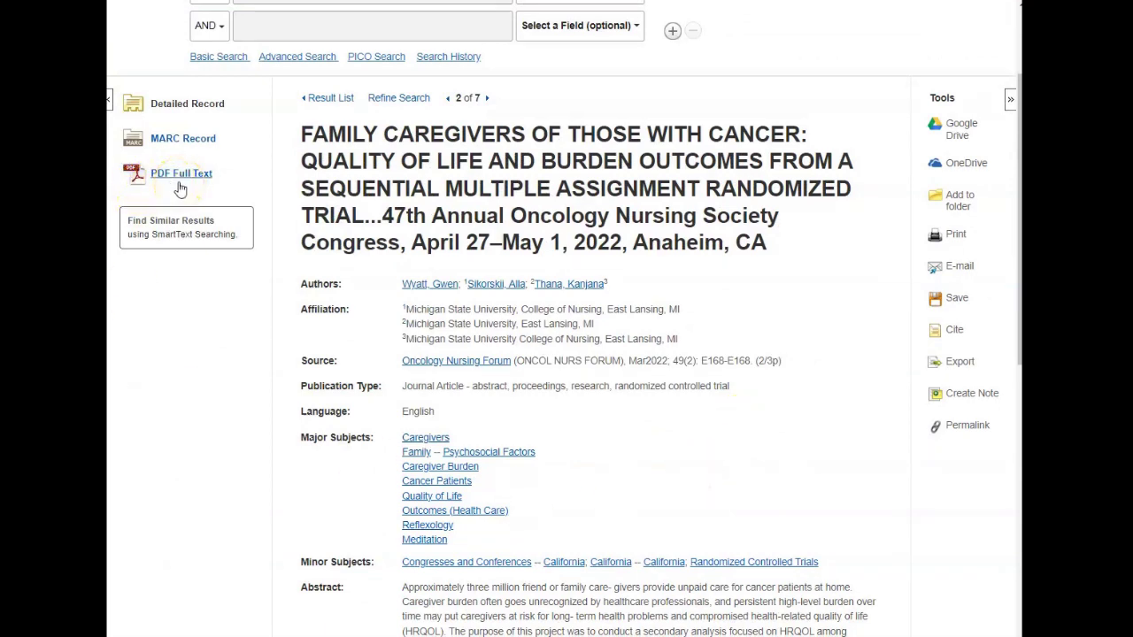
pyautogui.click(210, 191)
# Display the article's citation formats and select the full AMA 11th Edition reference text.
pyautogui.scroll(-1, 992, 152)
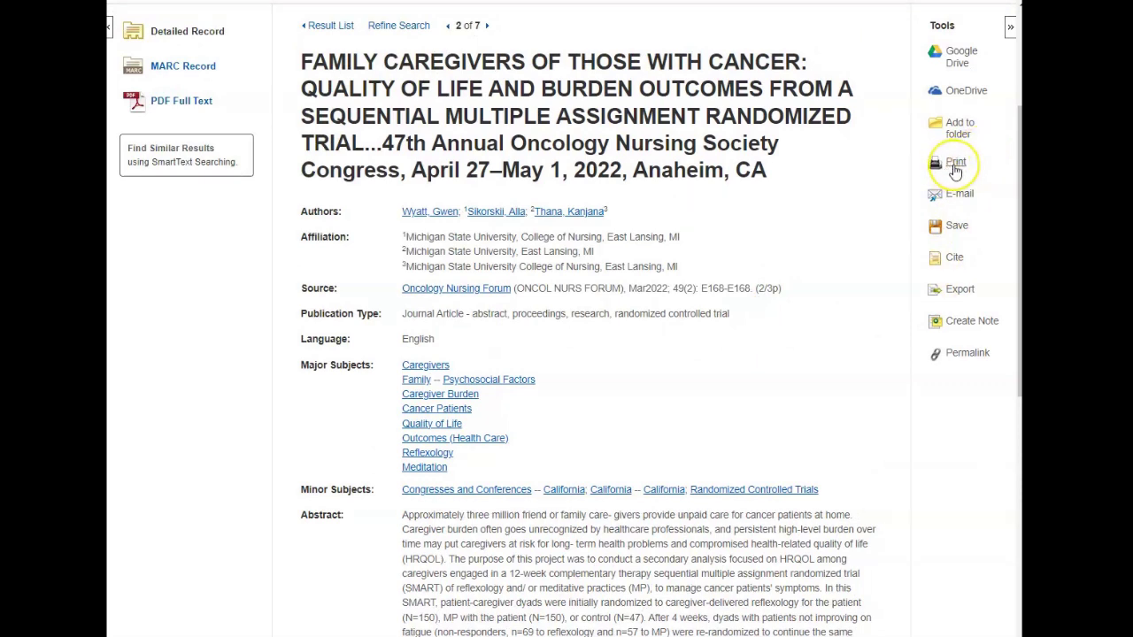
pyautogui.click(954, 265)
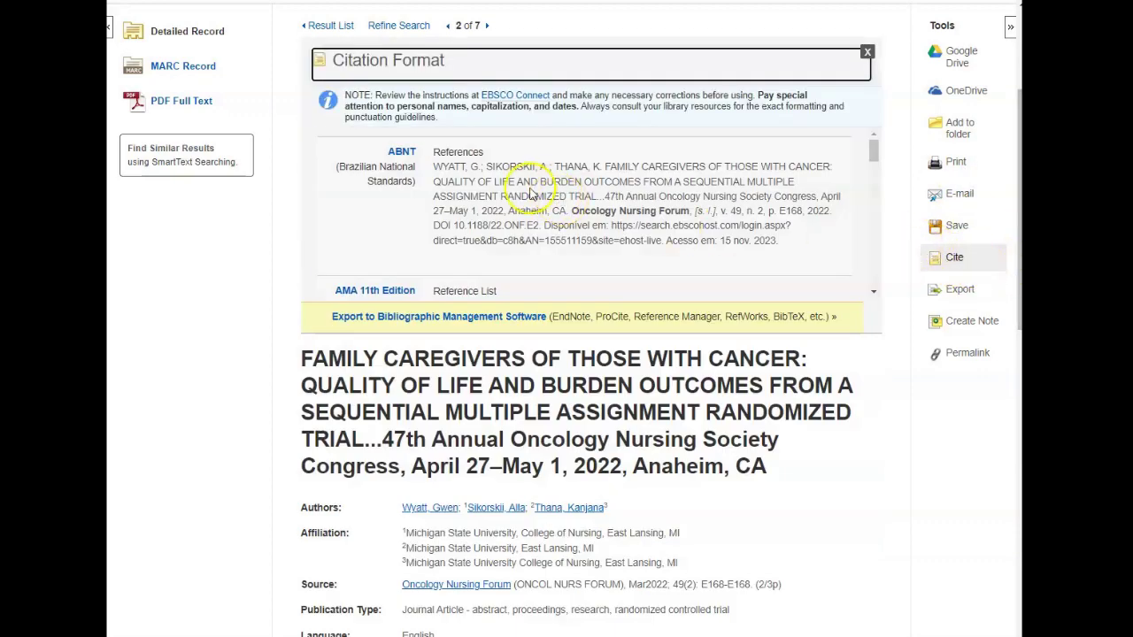
pyautogui.scroll(-1, 528, 192)
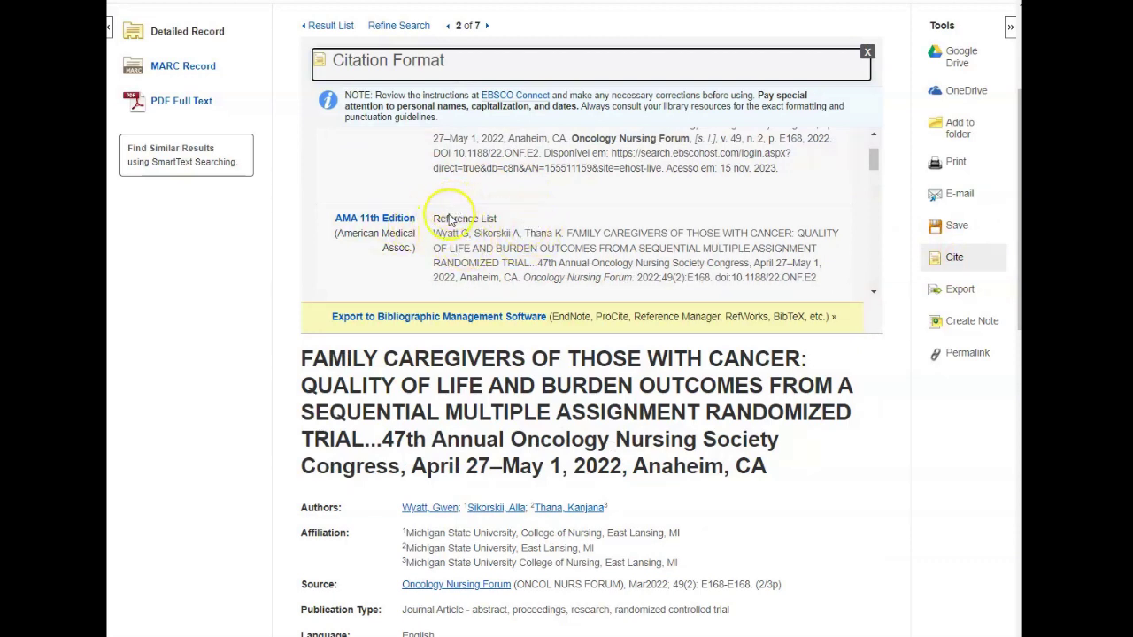
pyautogui.scroll(-1, 433, 208)
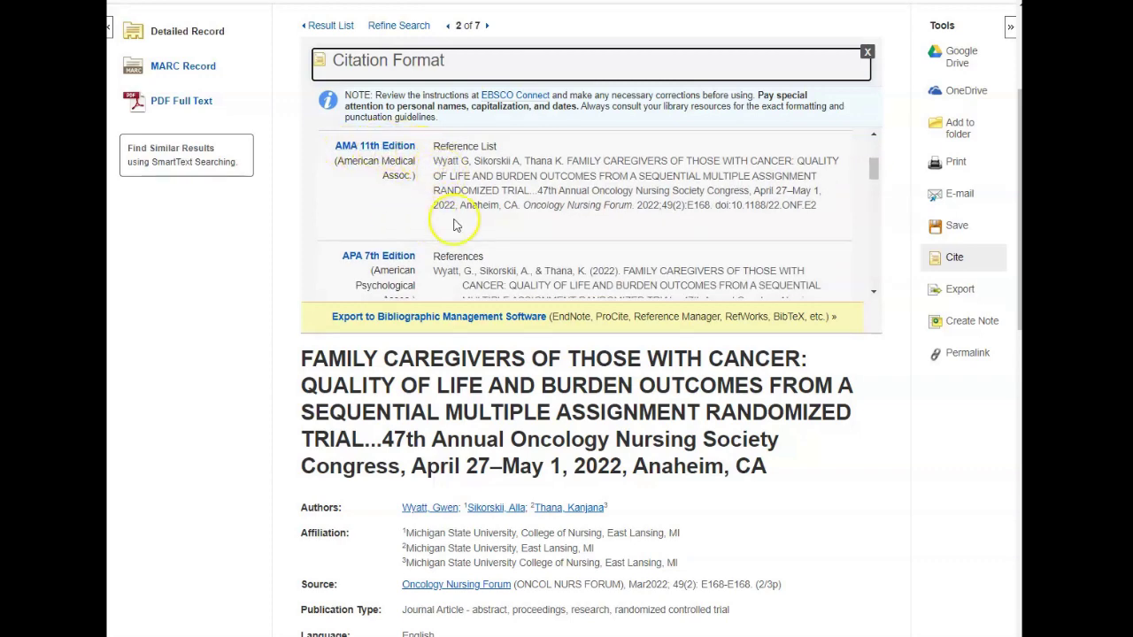
pyautogui.scroll(-1, 495, 266)
pyautogui.scroll(1, 498, 264)
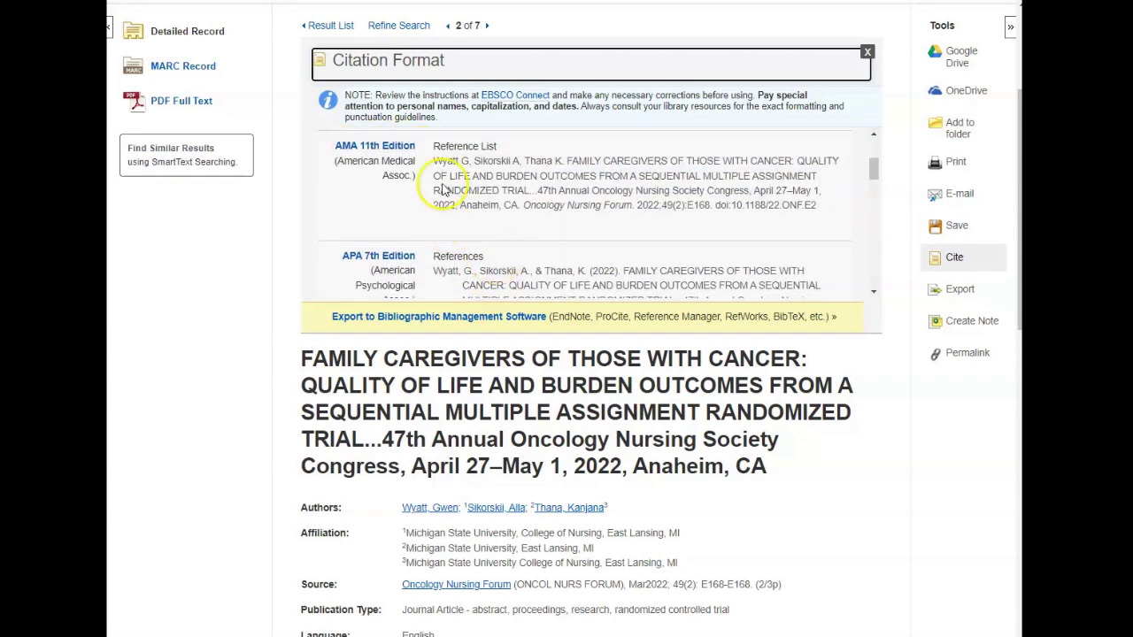
pyautogui.moveTo(434, 160); pyautogui.dragTo(831, 210)
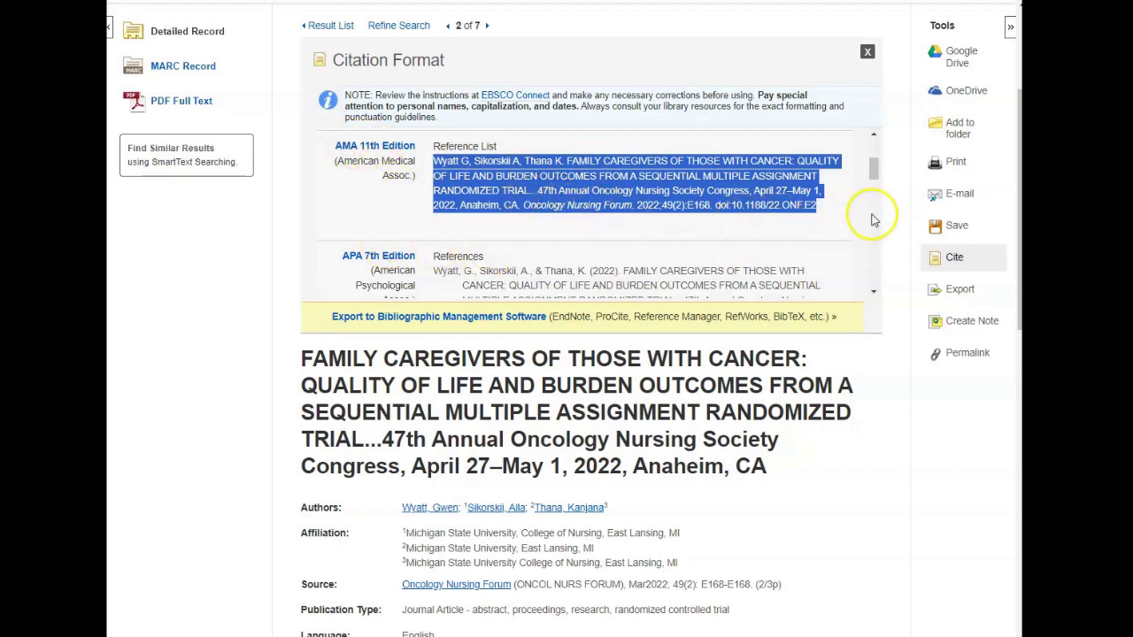
# Open the Ask-A-Librarian question form.
pyautogui.scroll(3, 894, 235)
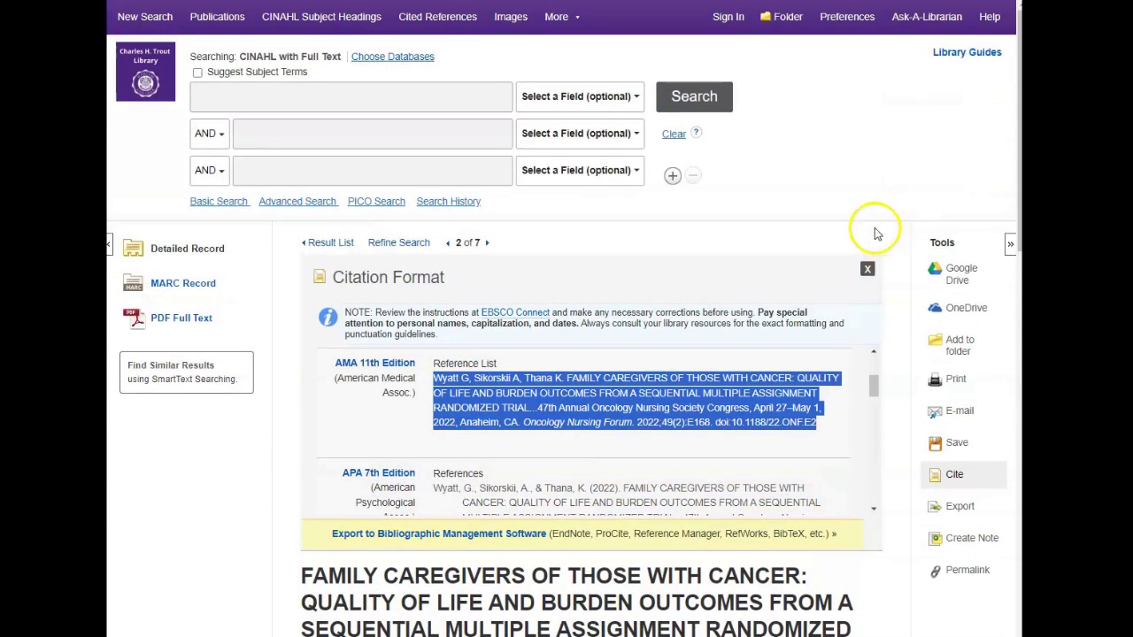
pyautogui.click(921, 27)
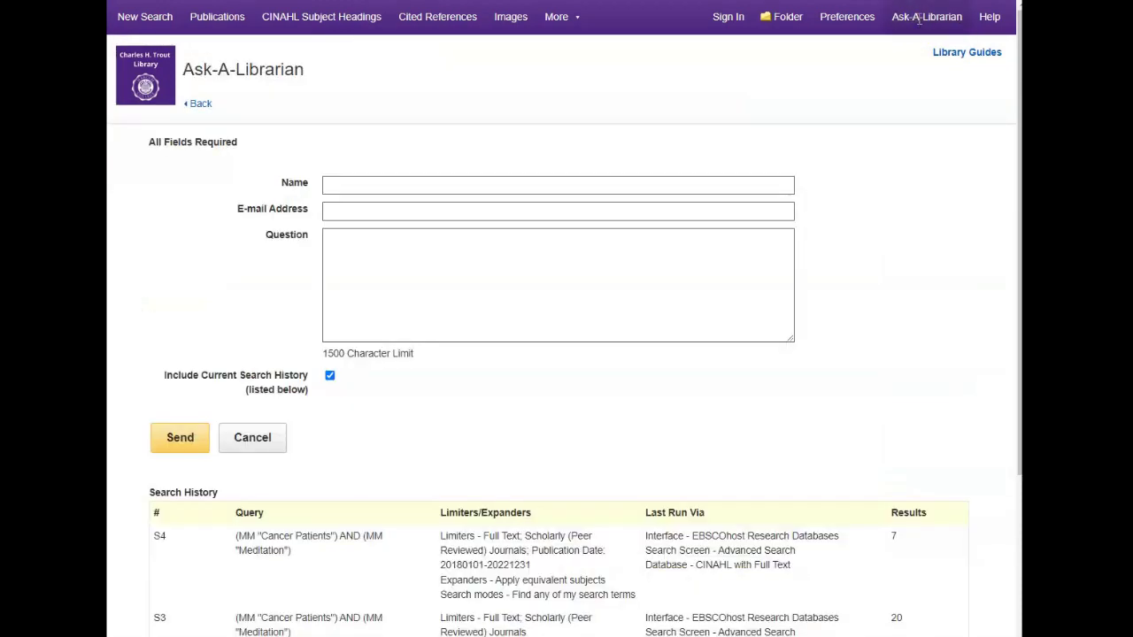